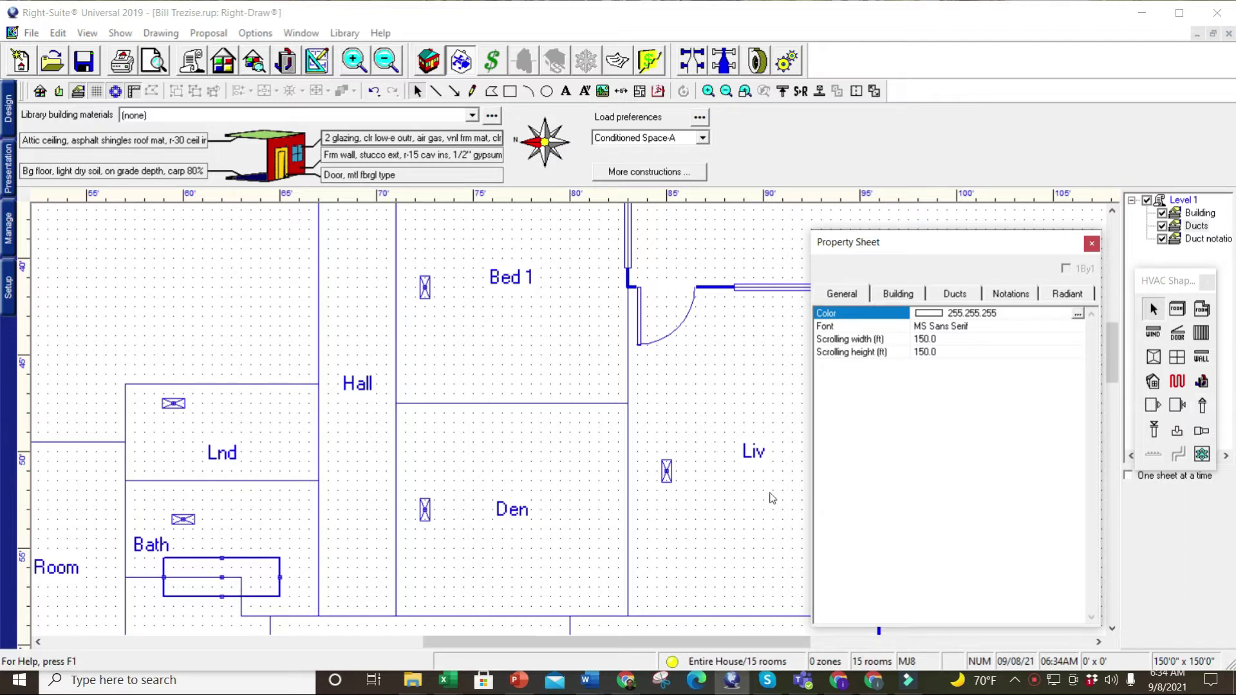
Step: Draw a duct about 16'9" long from the equipment rectangle's right edge near Bath to the Bed 1 register
left_click(1203, 407)
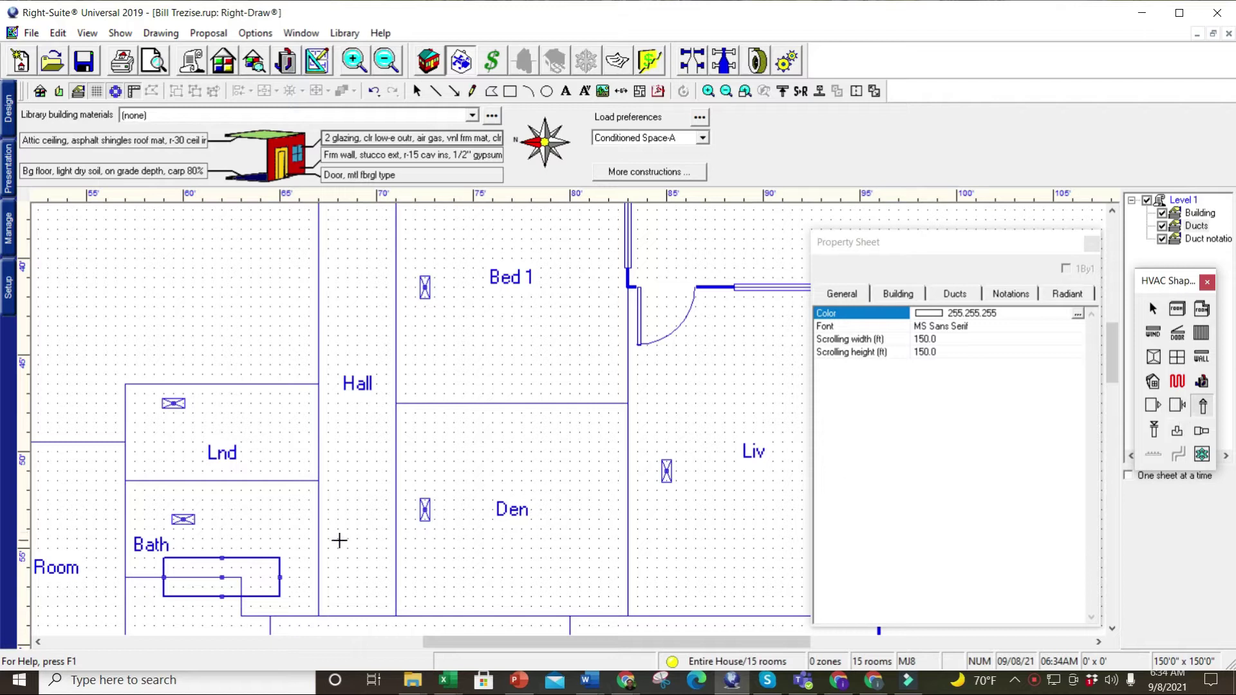
left_click(280, 575)
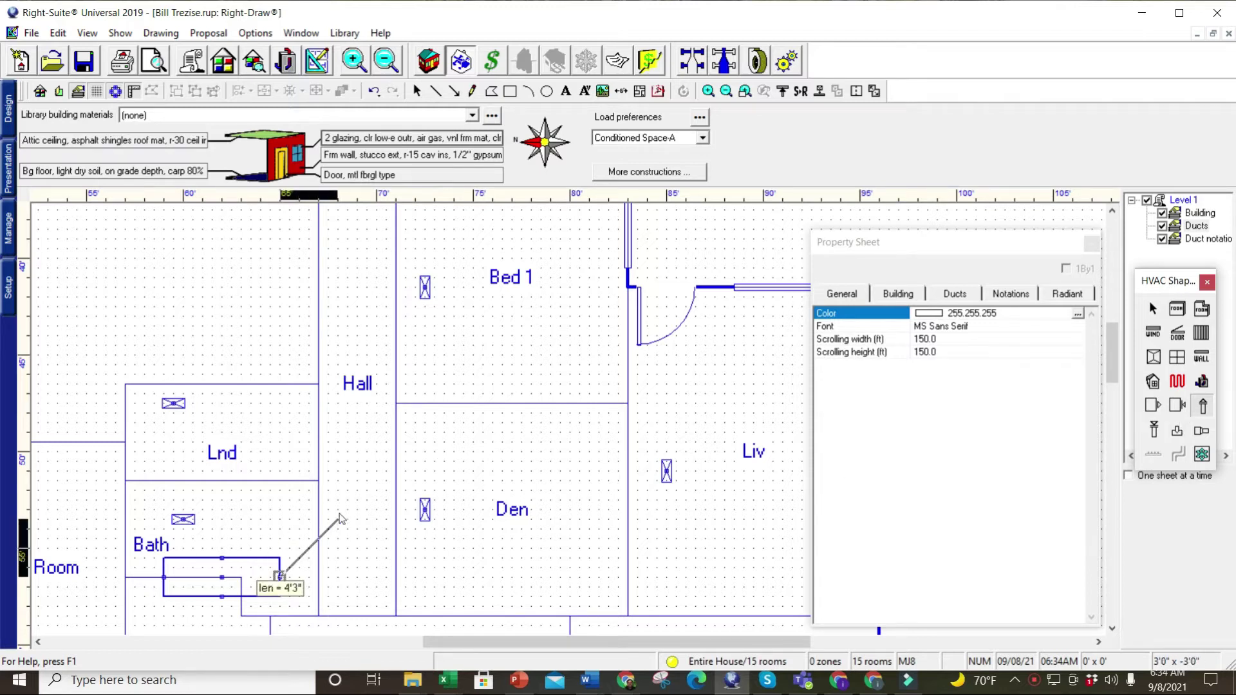
double_click(425, 289)
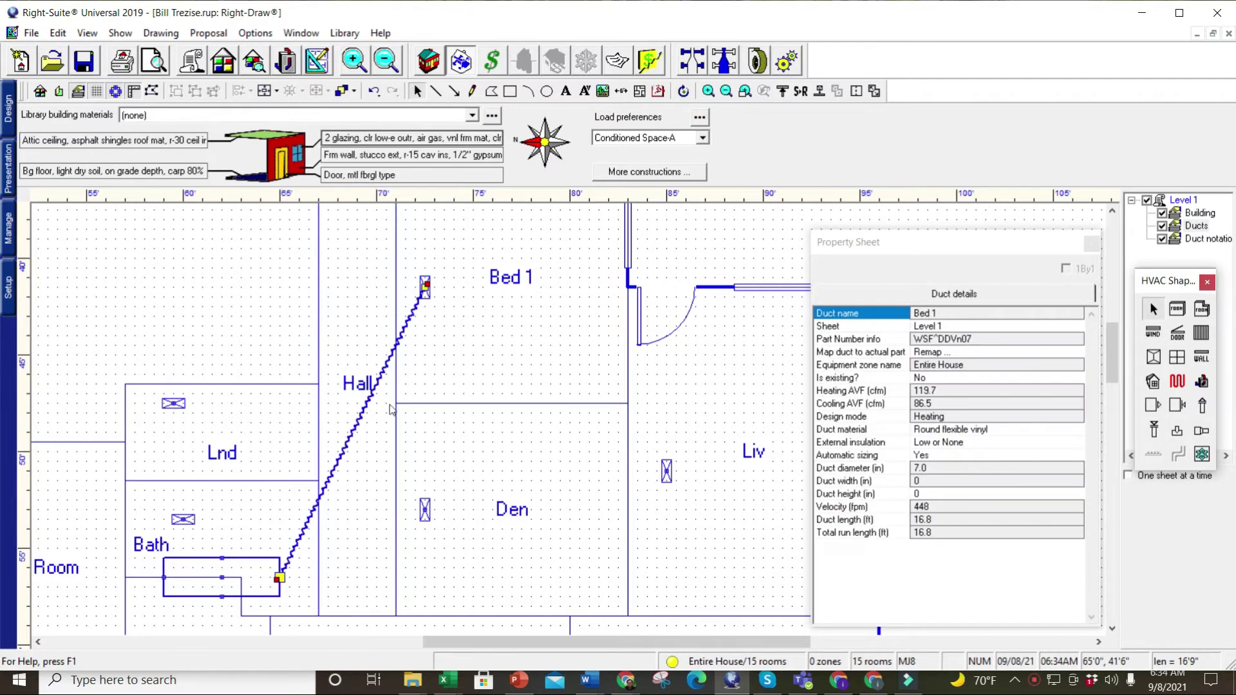
Step: Branch a duct about 4'11" long off the Bed 1 run in the Hall to the Den register
left_click(1205, 410)
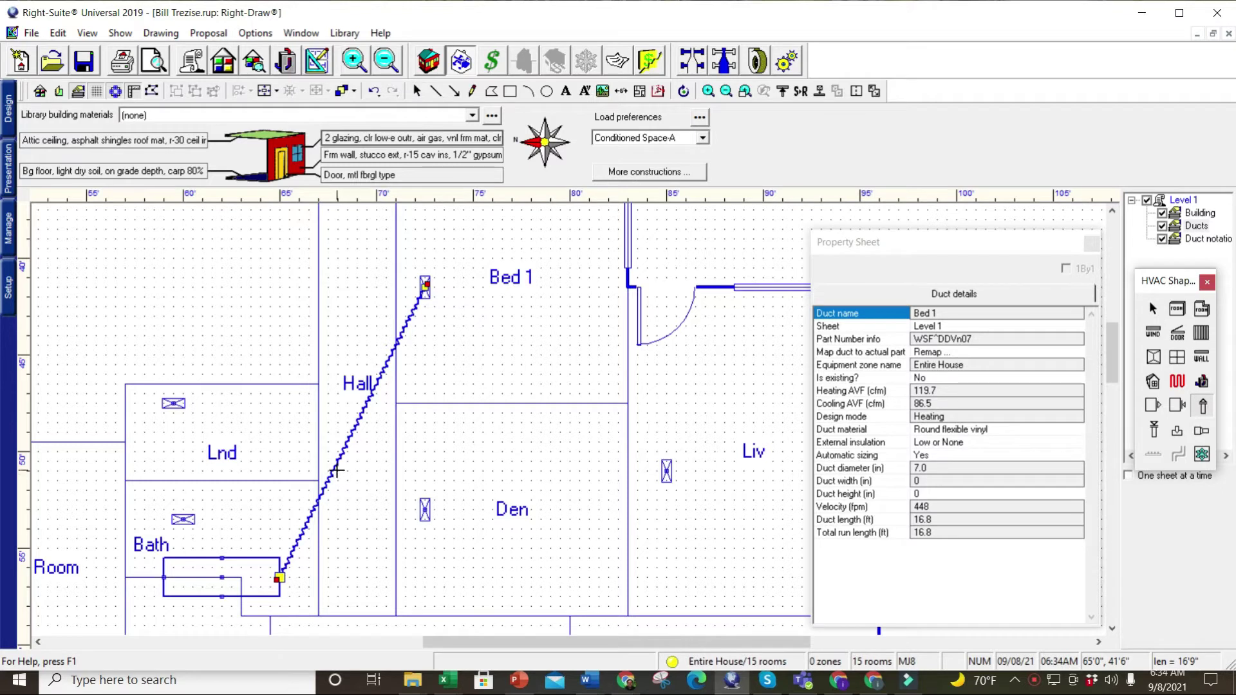
left_click(334, 465)
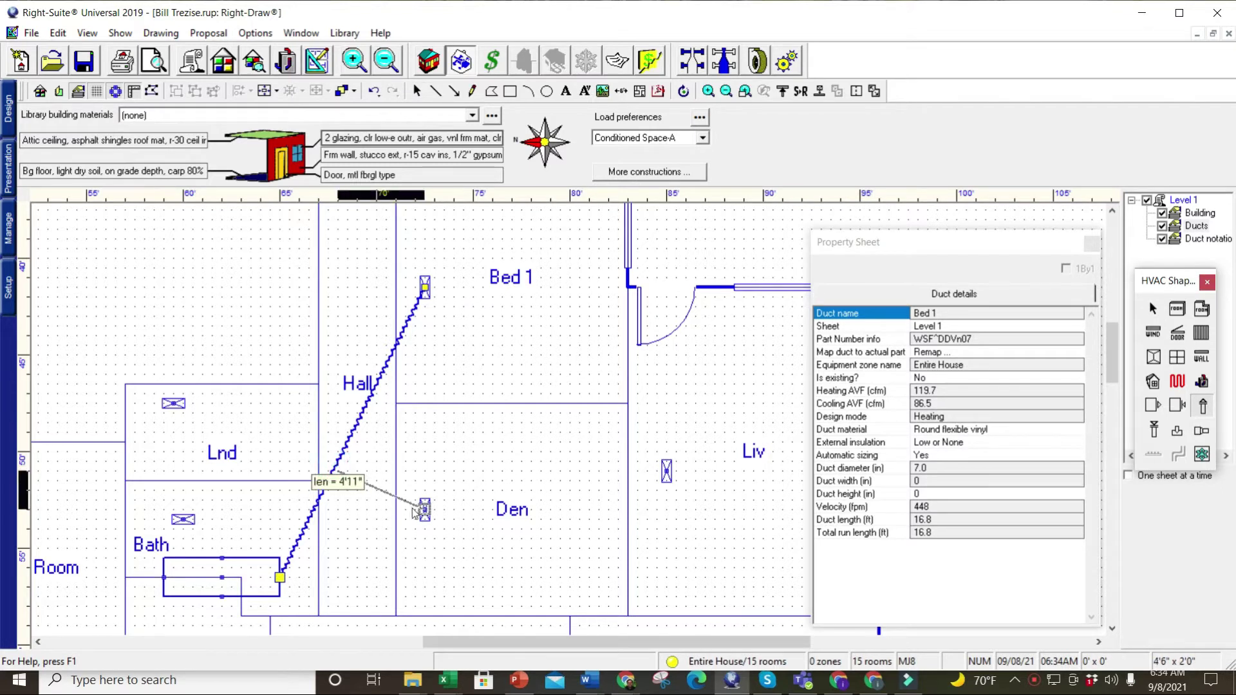
left_click(423, 510)
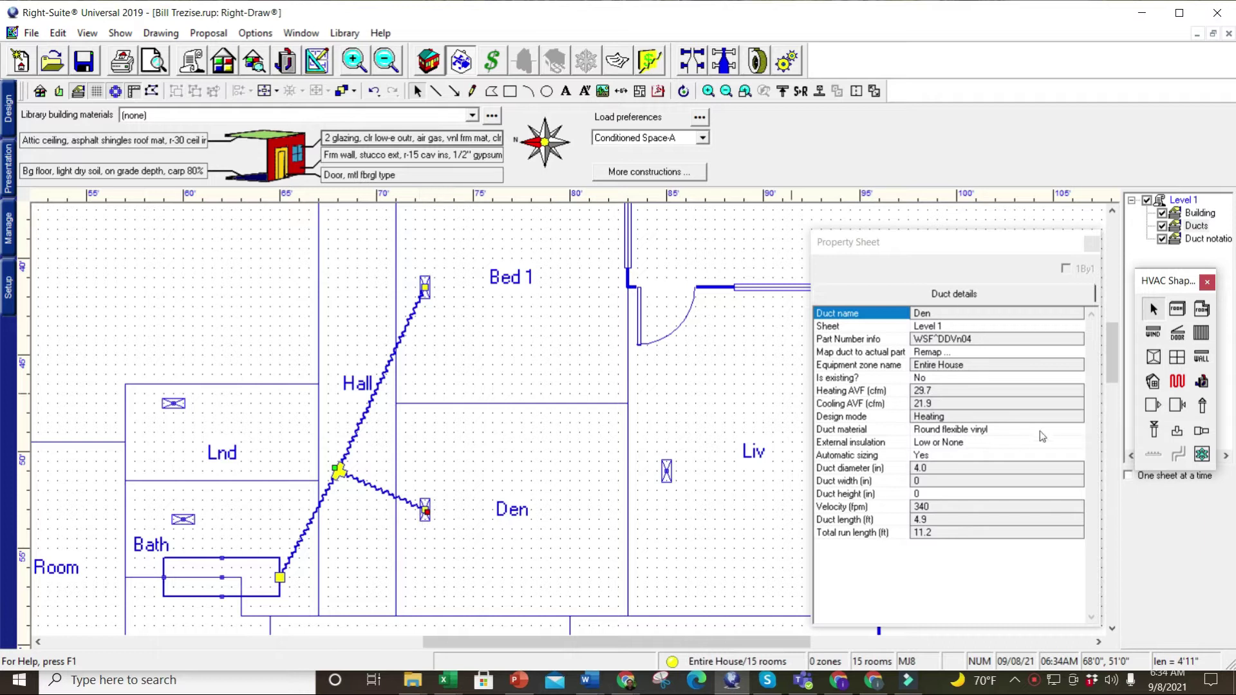
Step: Draw a duct about 20'9" long from the equipment rectangle's right edge to the Liv register
left_click(1202, 406)
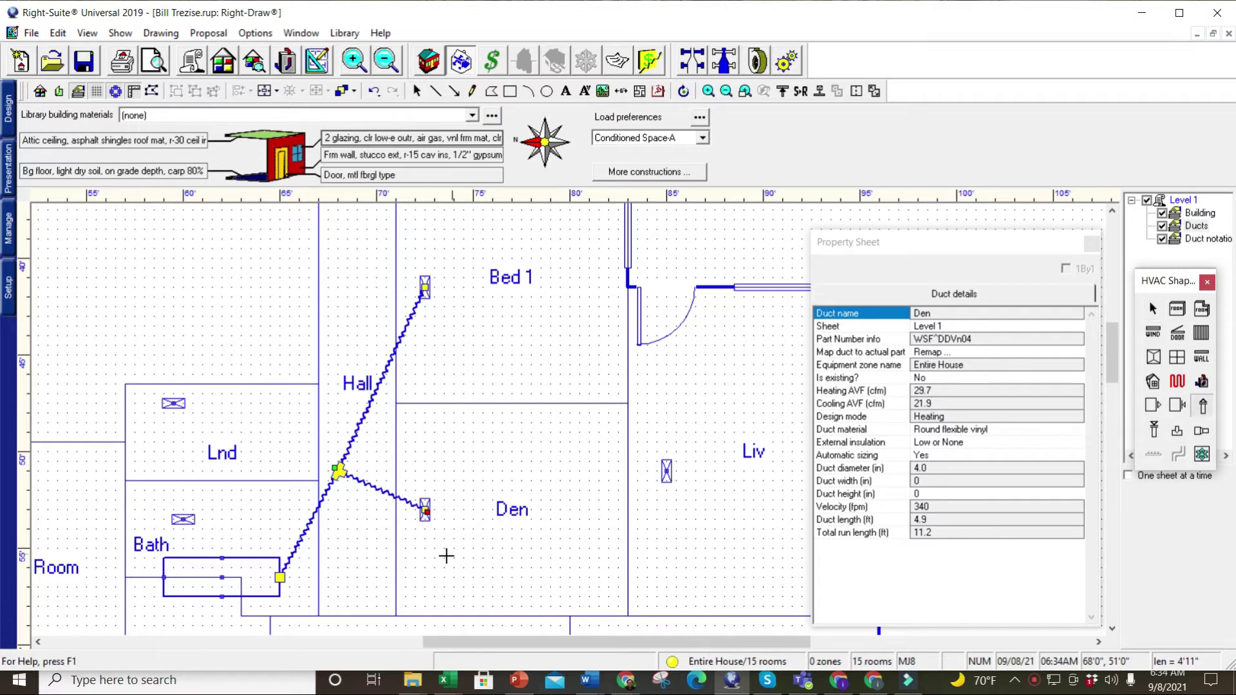
left_click(280, 577)
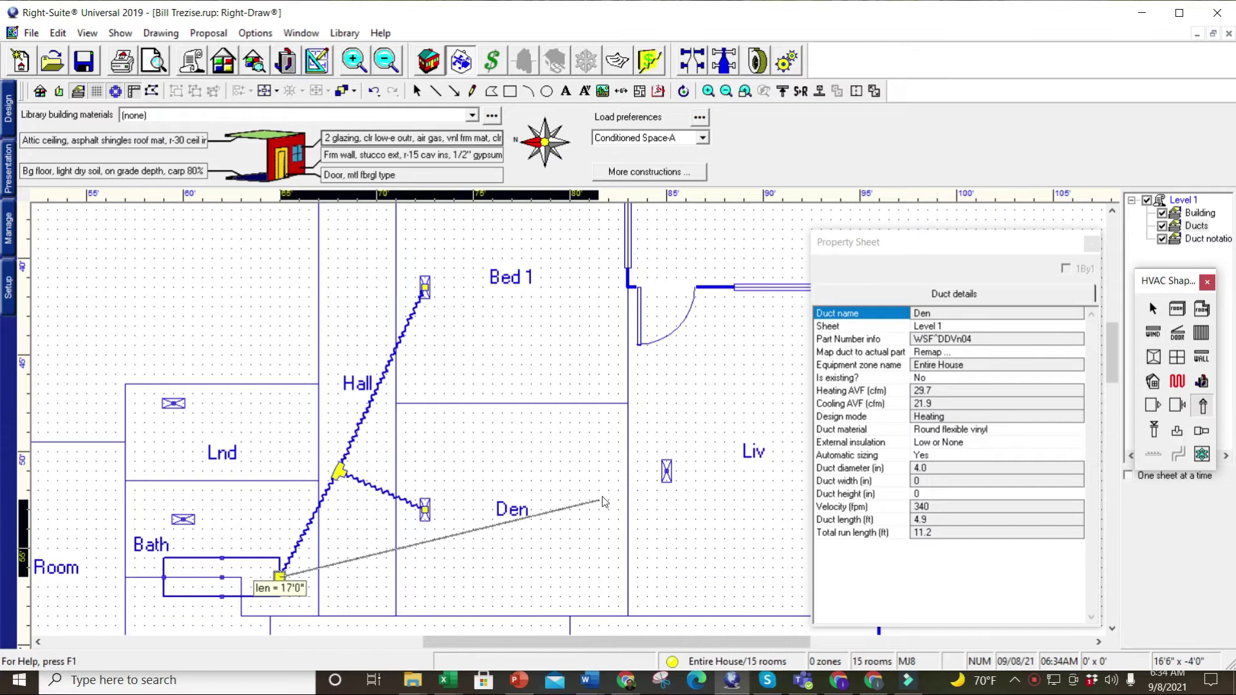
left_click(667, 472)
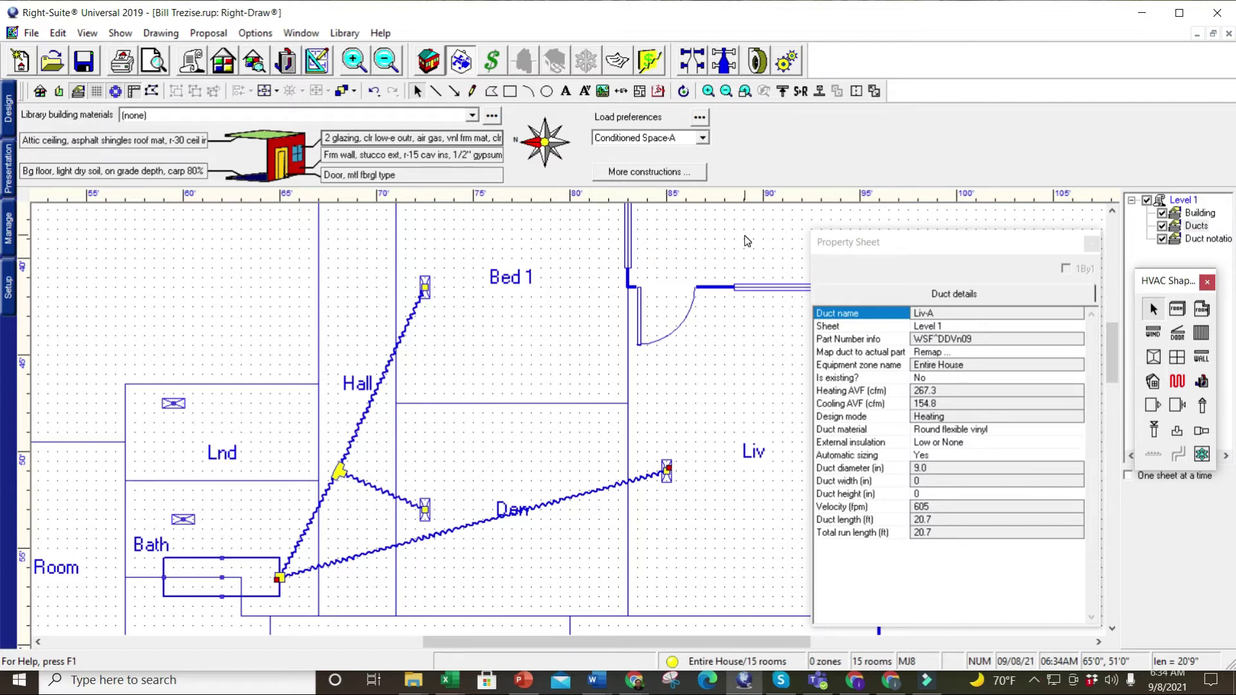
Step: Set the drawing's duct notations to contain Size
left_click(747, 241)
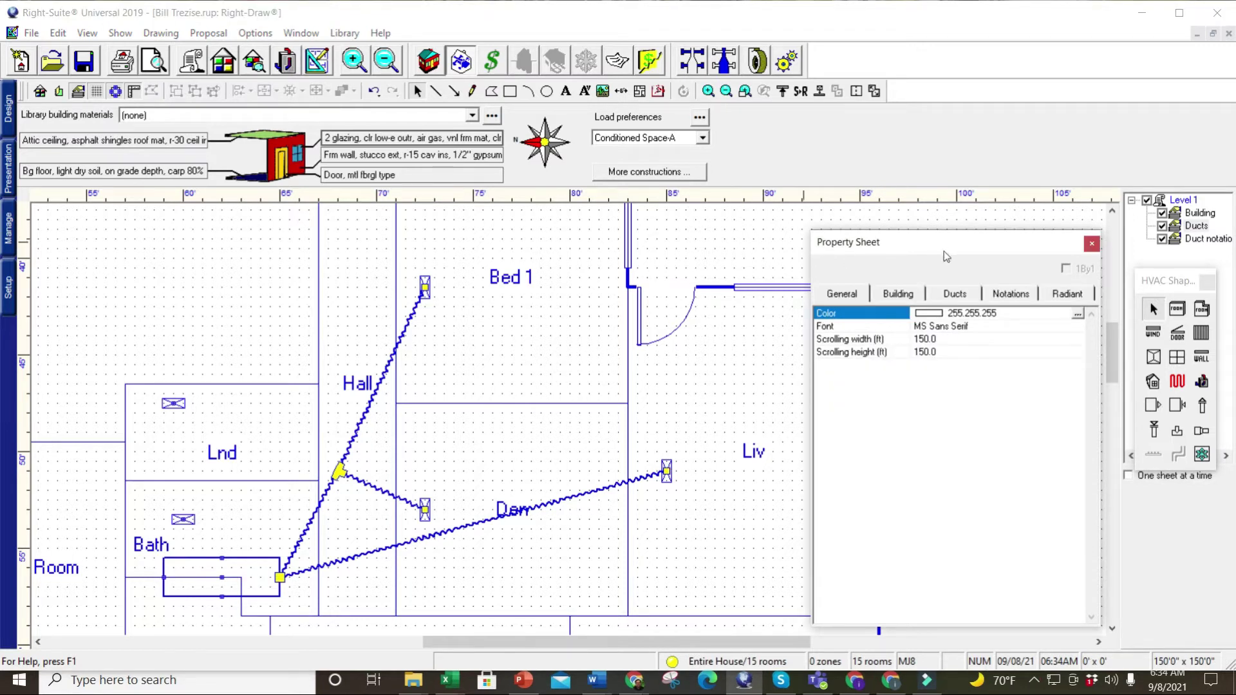
left_click(1011, 294)
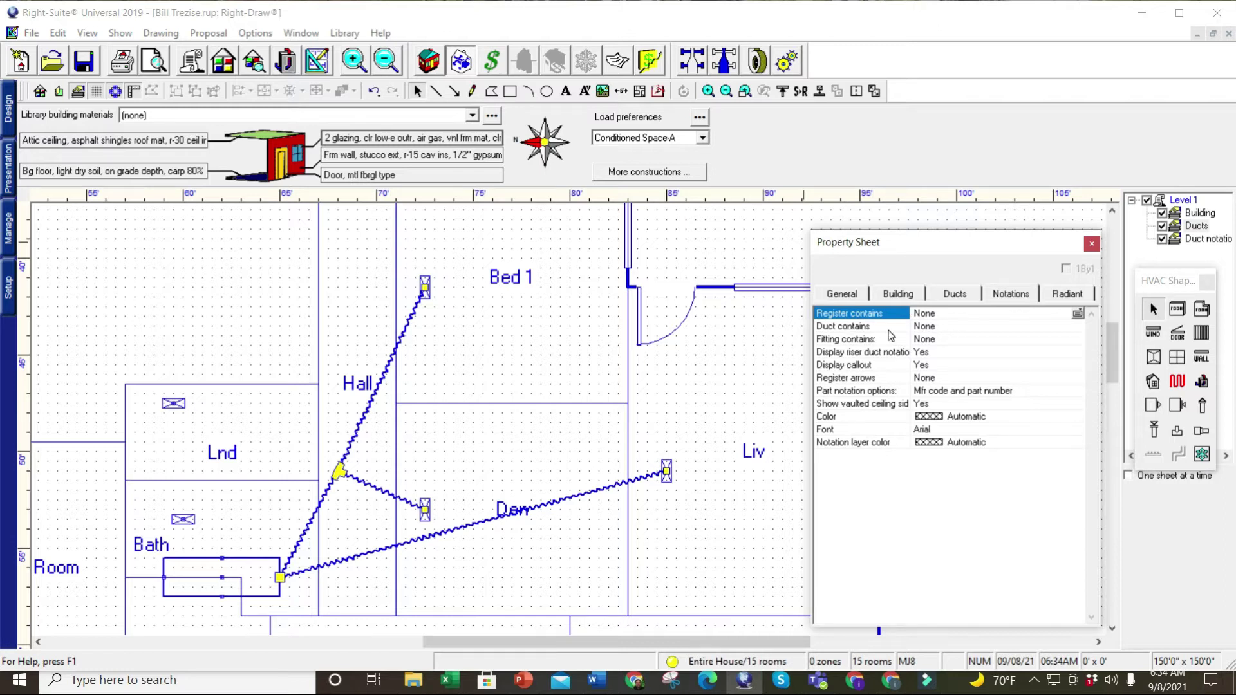
left_click(1002, 329)
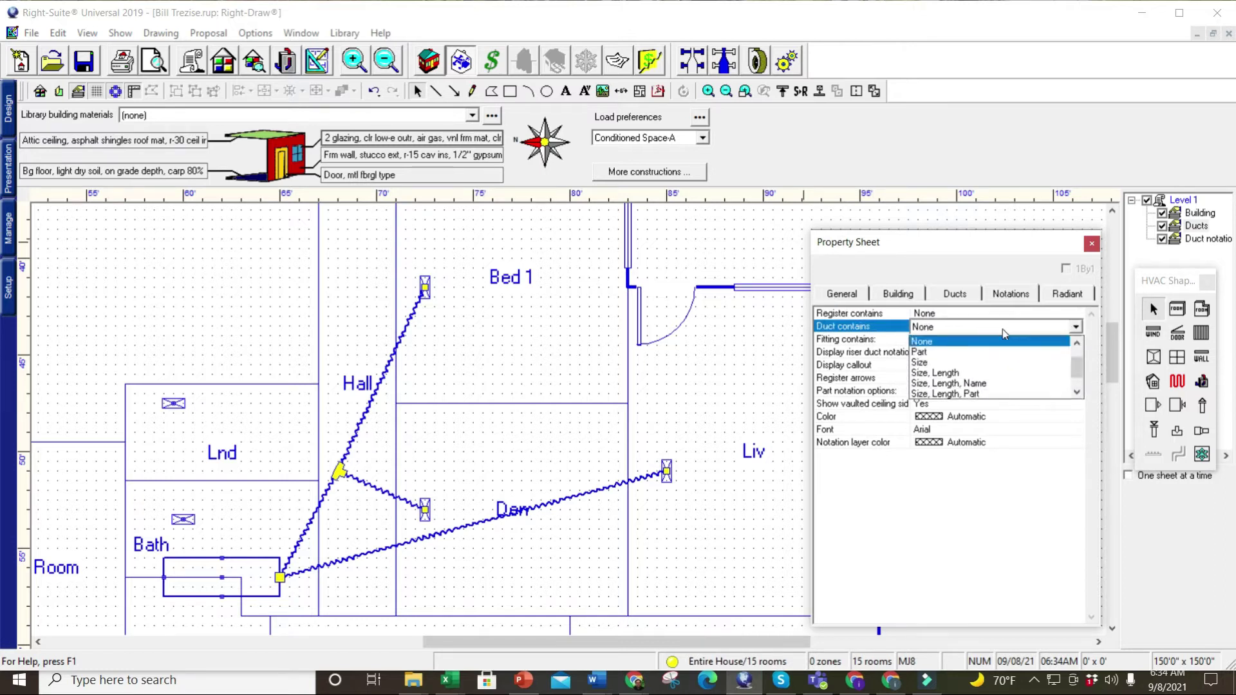
left_click(949, 363)
left_click(990, 221)
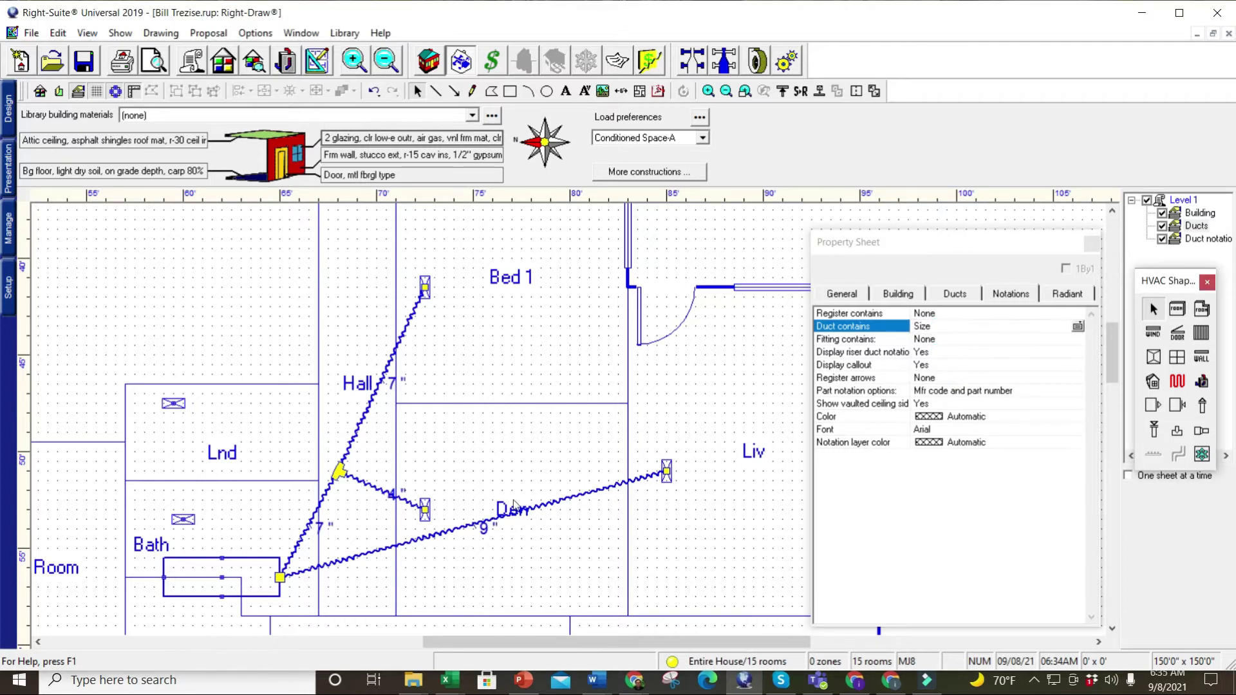
Step: Move the Den branch's 4" size label up and clear of its duct
left_click(403, 487)
left_click_drag(403, 487, 416, 471)
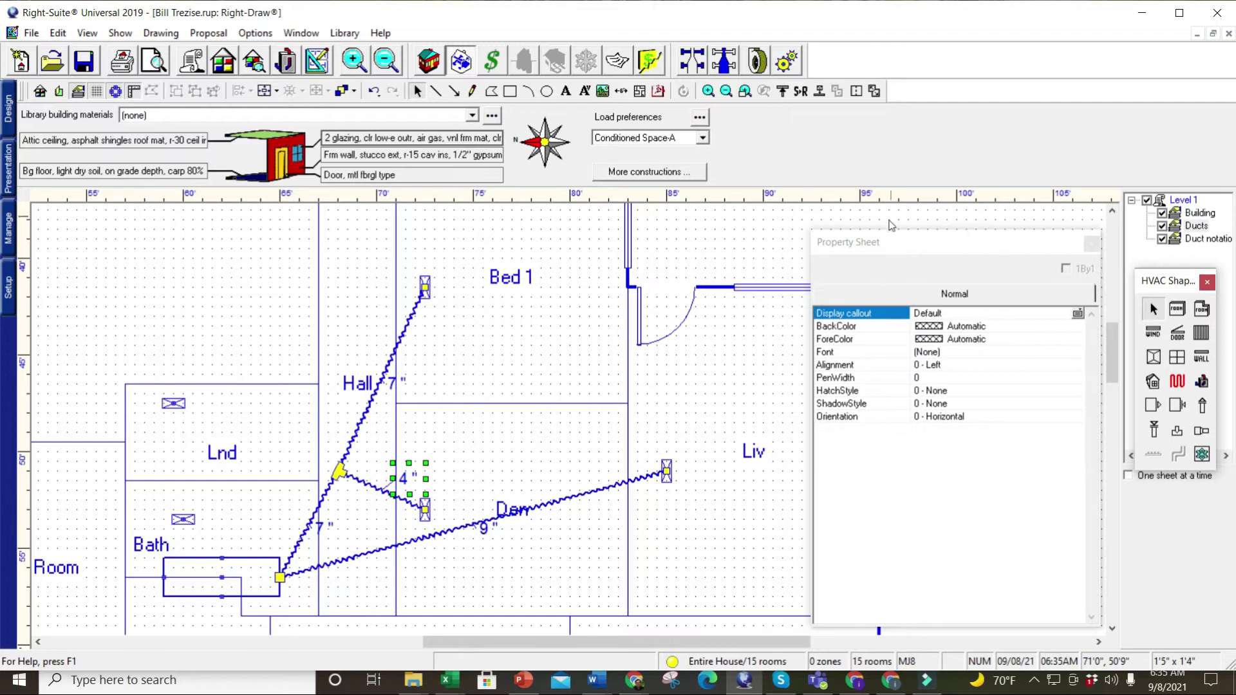
left_click(944, 226)
Step: Set the drawing's register notations to contain Air flow
scroll(944, 225, "up", 1)
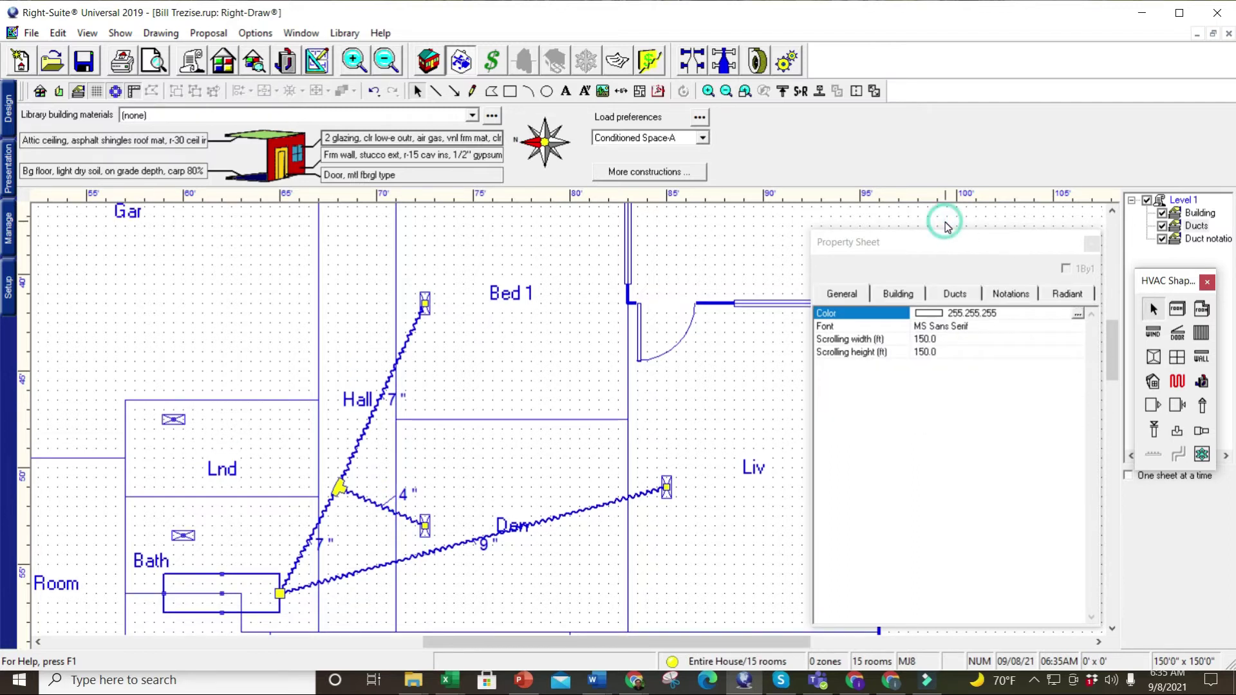
left_click(1002, 296)
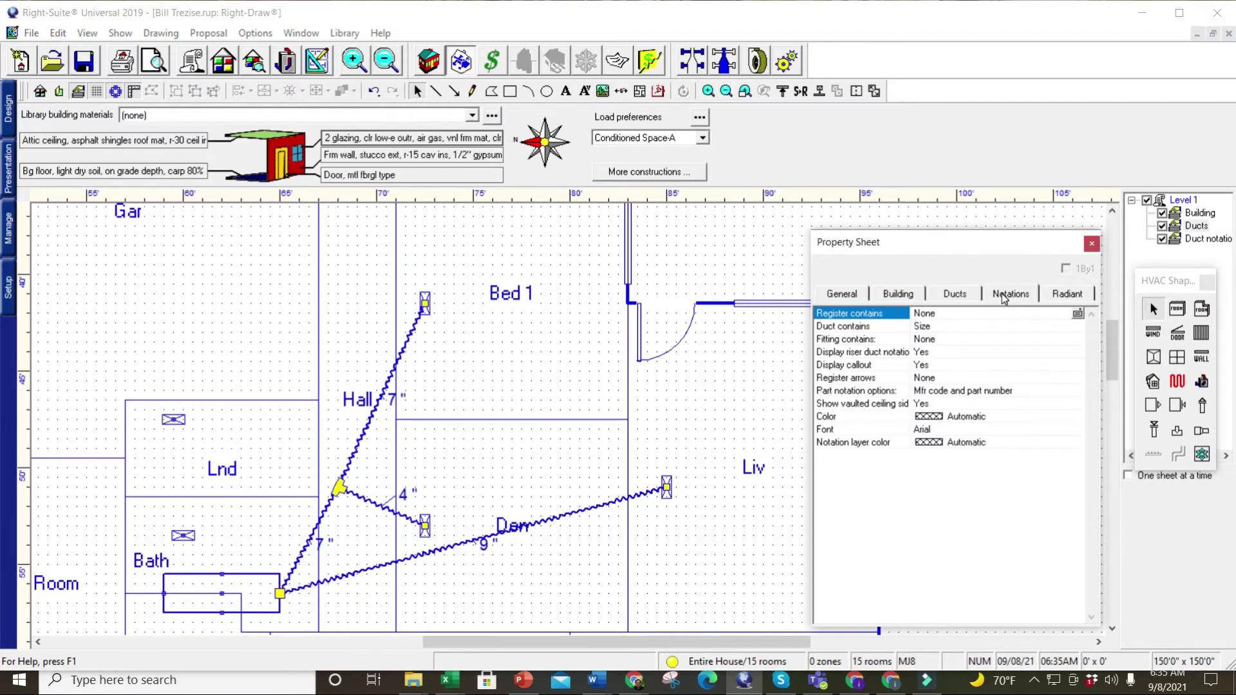
left_click(1064, 314)
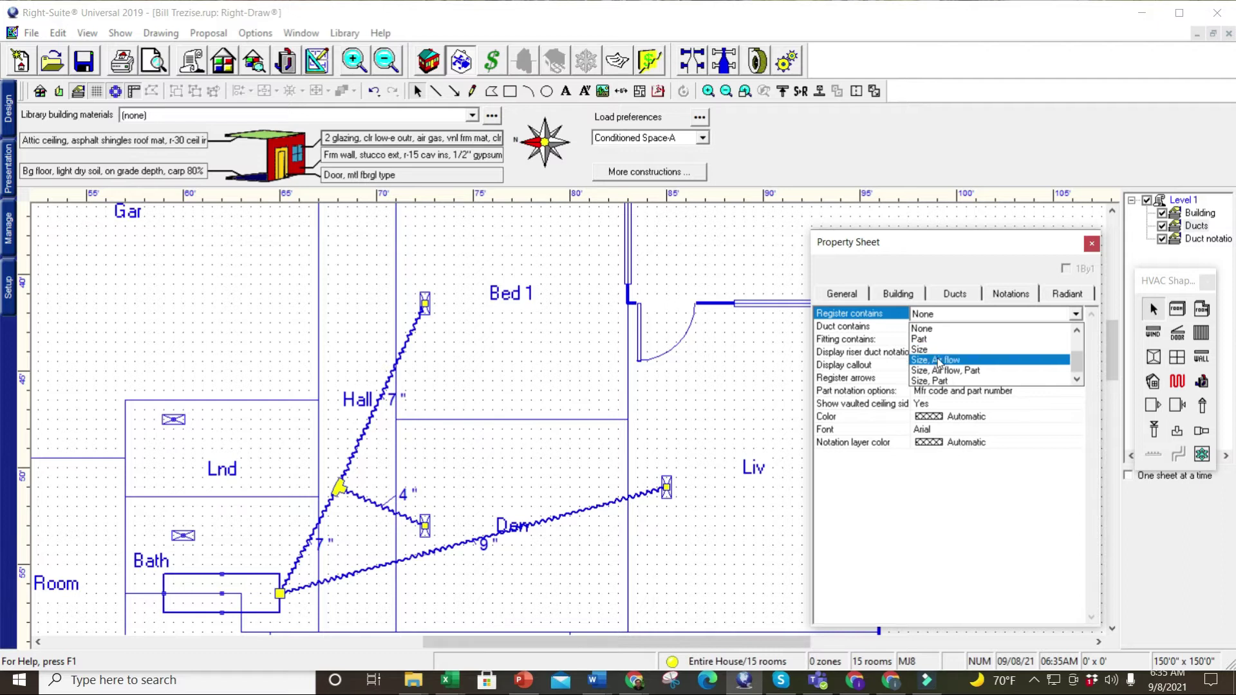
left_click(1076, 345)
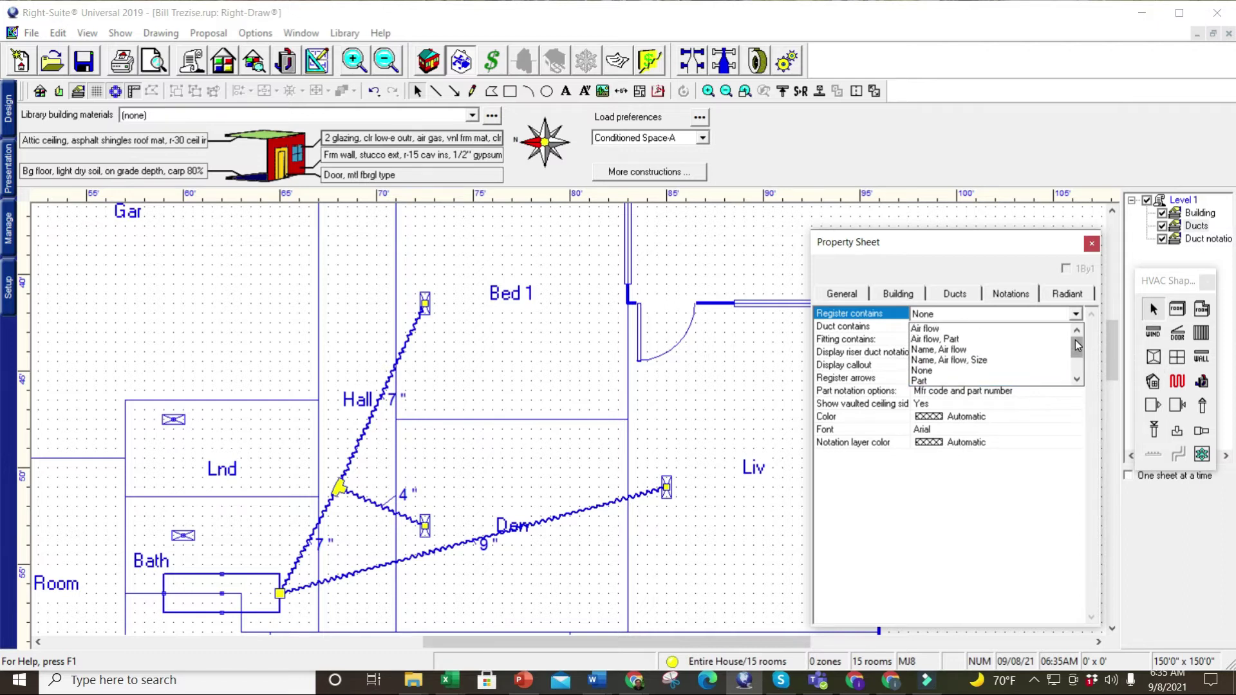
left_click(946, 330)
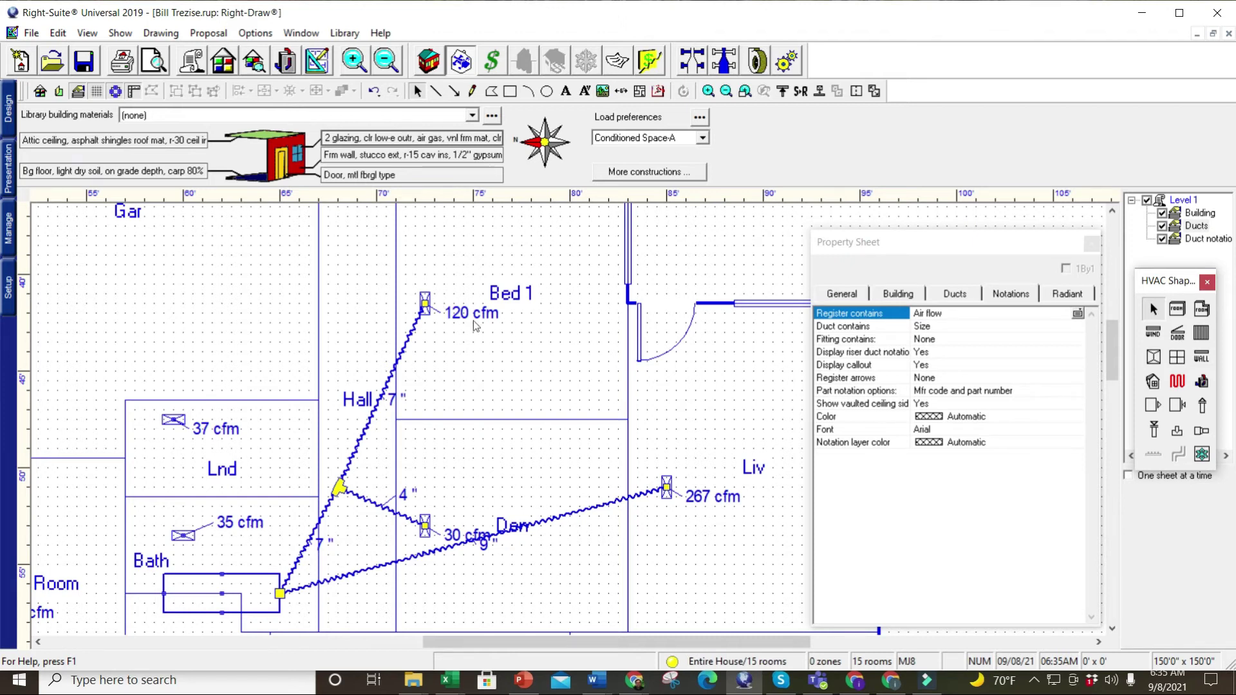
Step: Reposition the Den and Liv airflow labels and the Liv duct's 9" size label clear of ducts and other text
left_click_drag(454, 536, 474, 480)
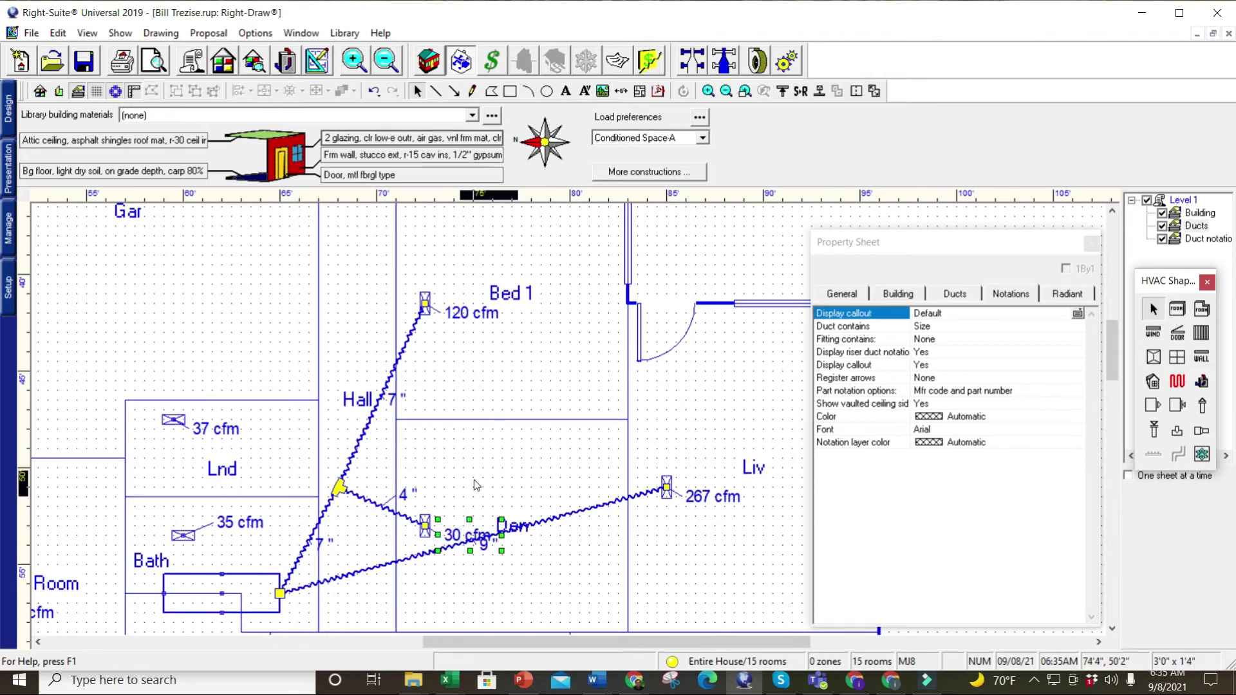
left_click_drag(695, 509, 697, 519)
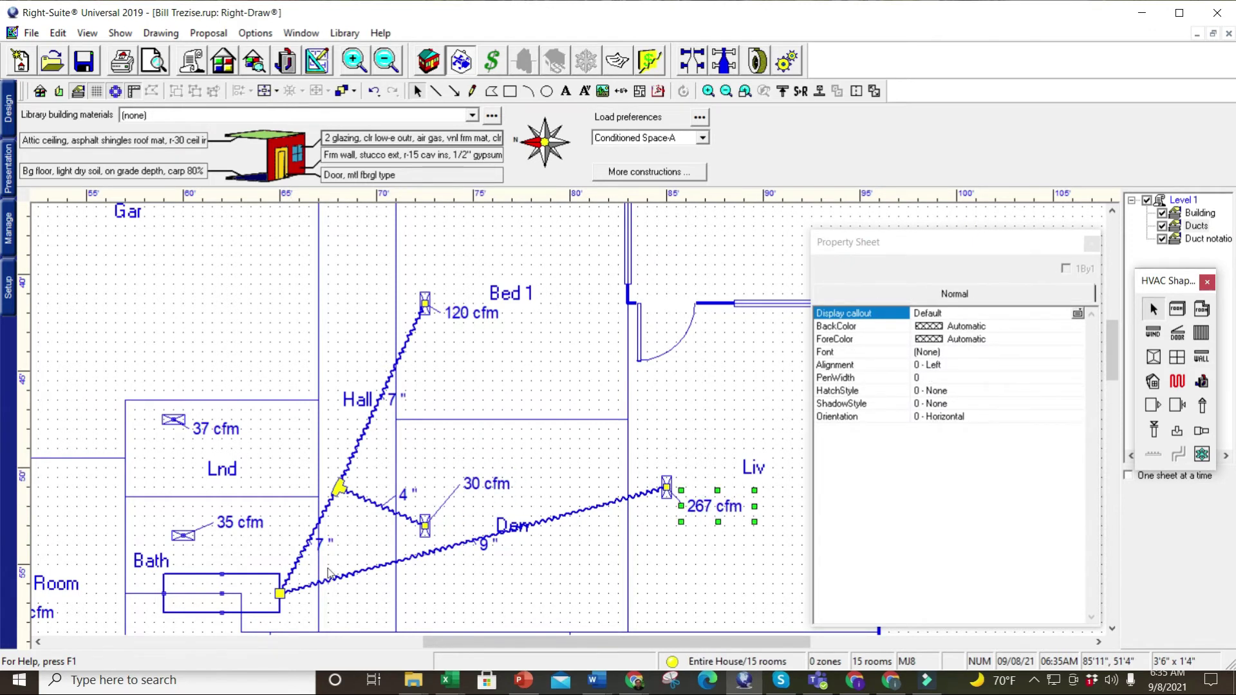
left_click_drag(484, 548, 473, 563)
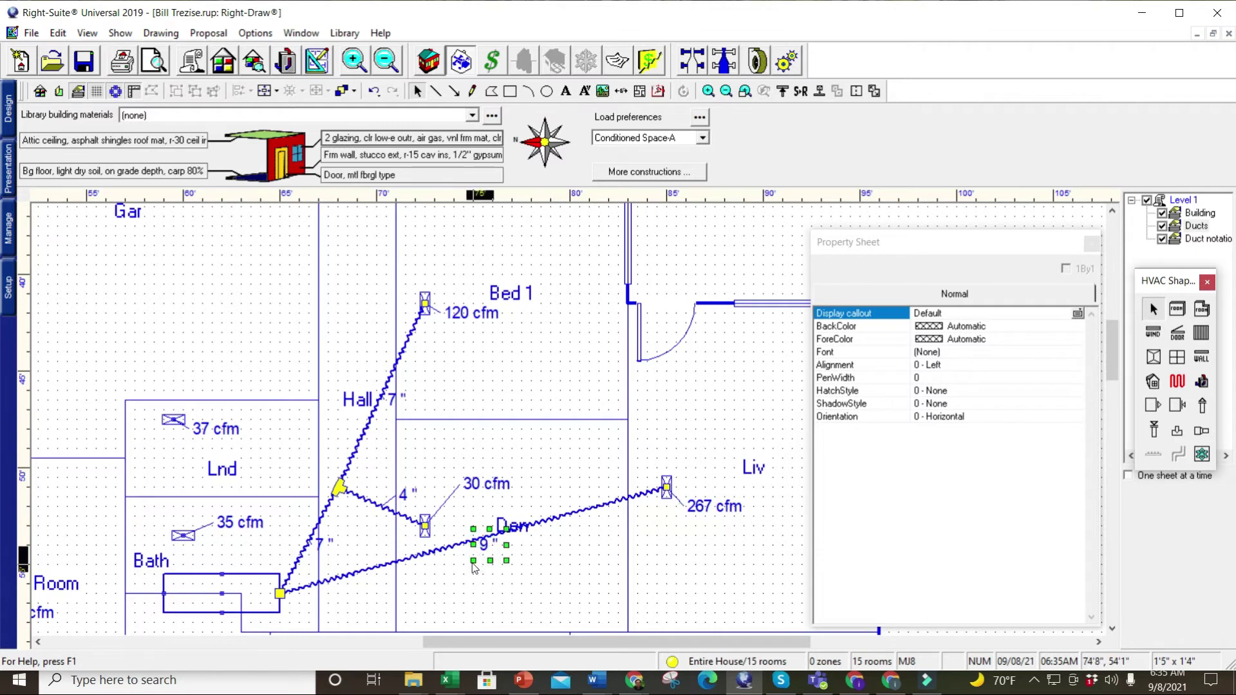
left_click(949, 250)
Step: Set the drawing's register notations to contain Size, Air flow
left_click(759, 253)
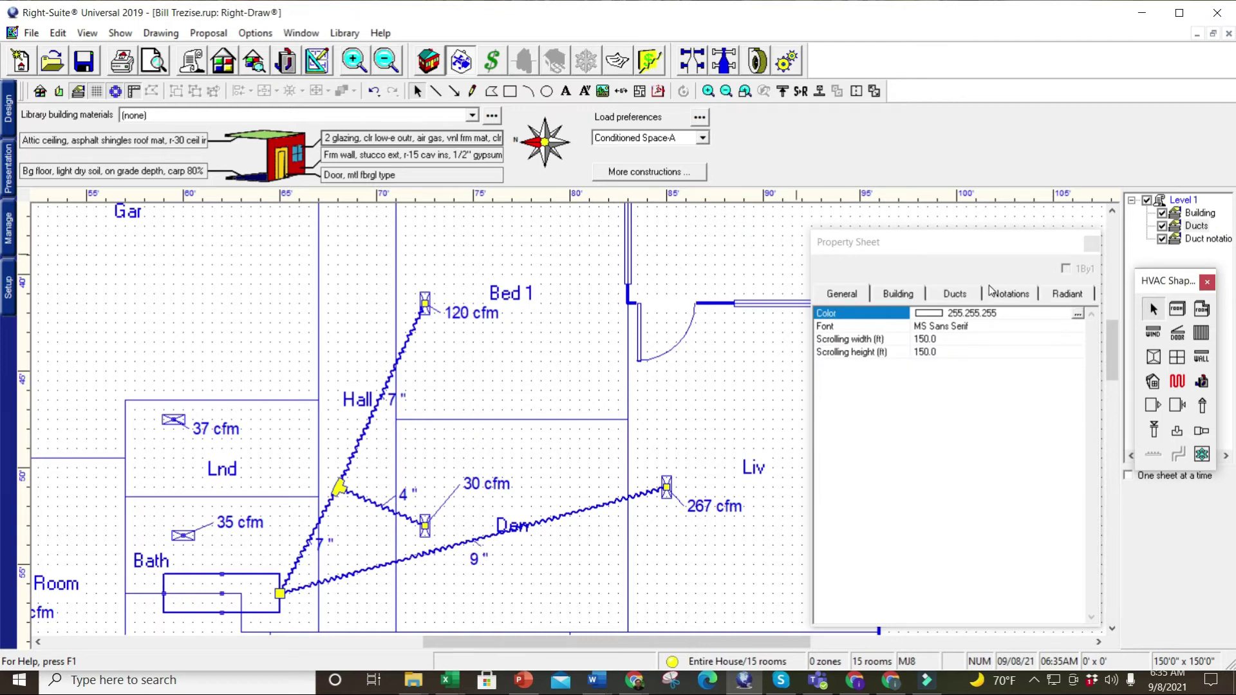
left_click(1011, 294)
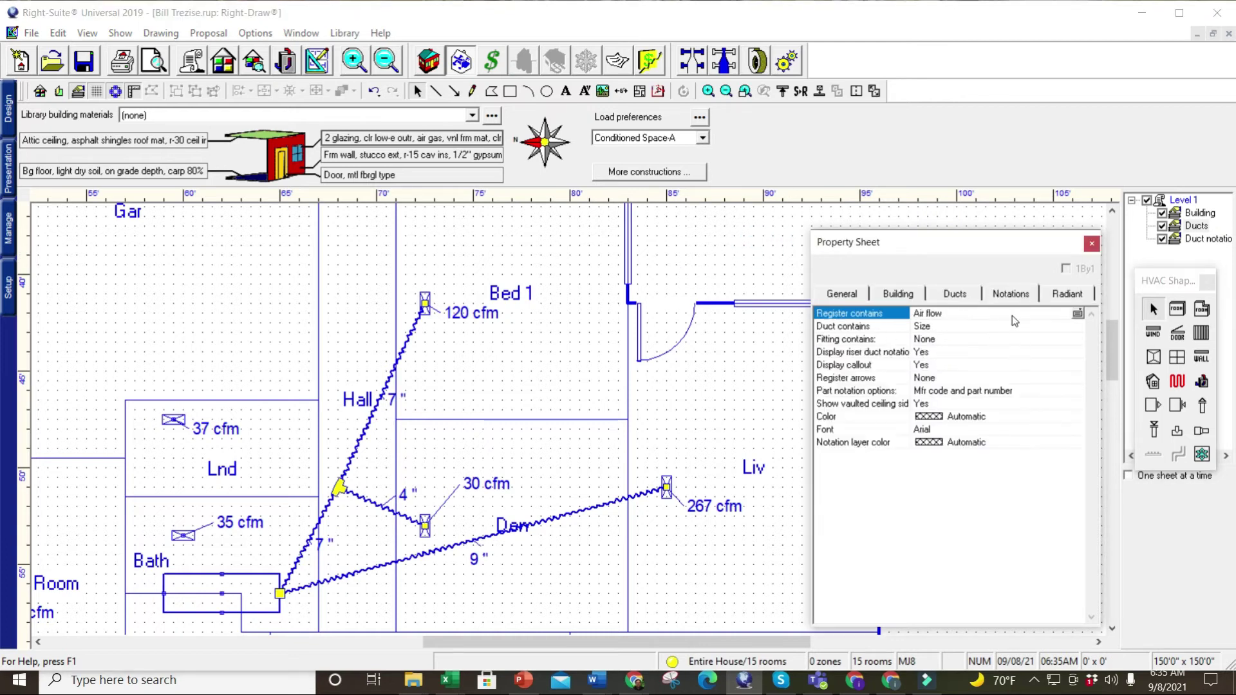
left_click(1076, 317)
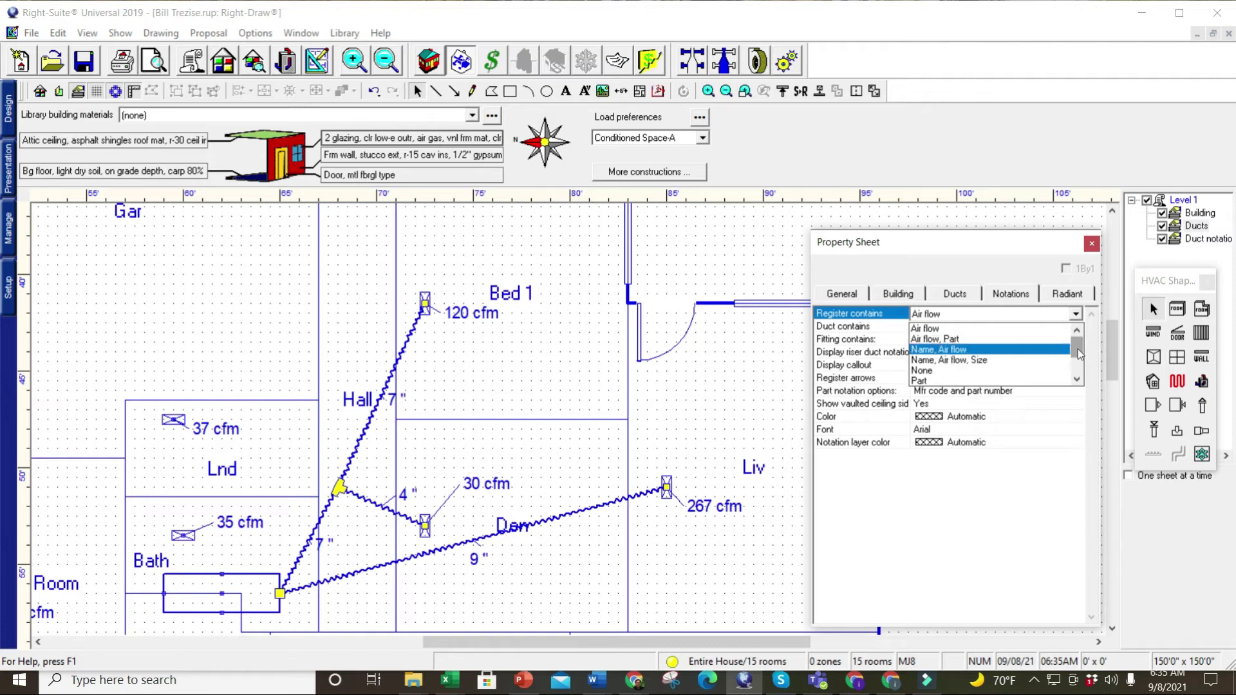
left_click_drag(1070, 351, 984, 365)
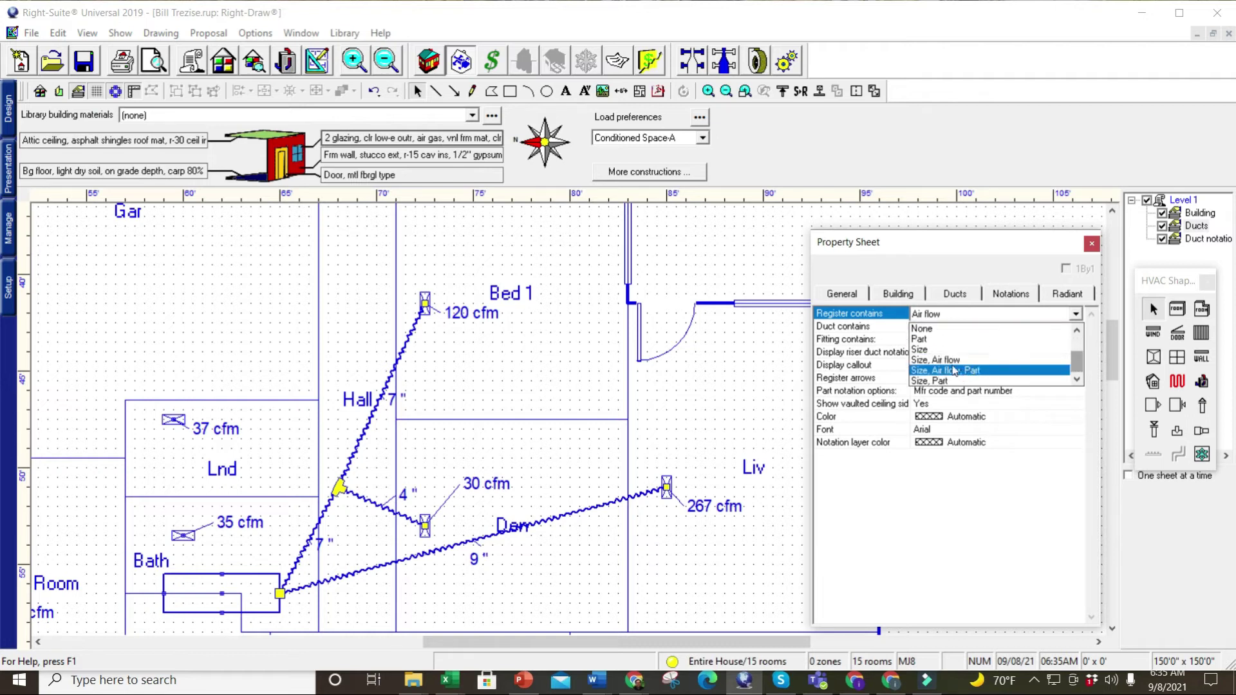
left_click(984, 360)
left_click(716, 261)
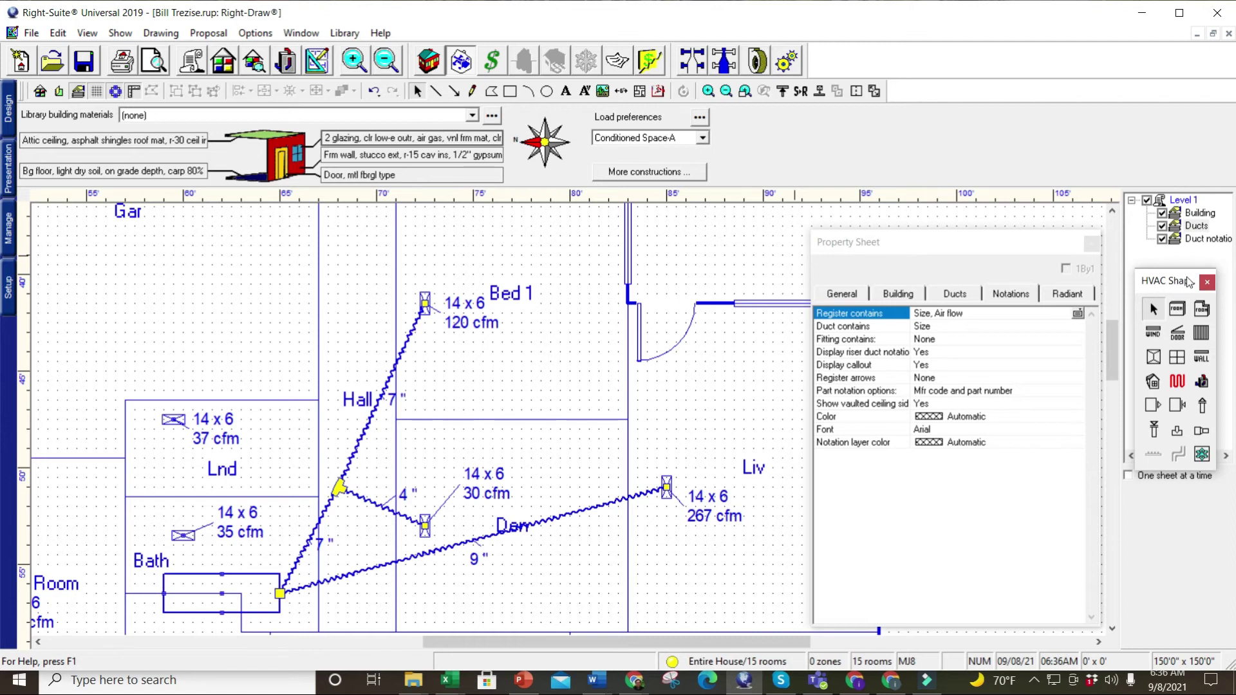
Step: Hide the HVAC Shapes toolbox, show it again and activate its selection tool
left_click(1207, 282)
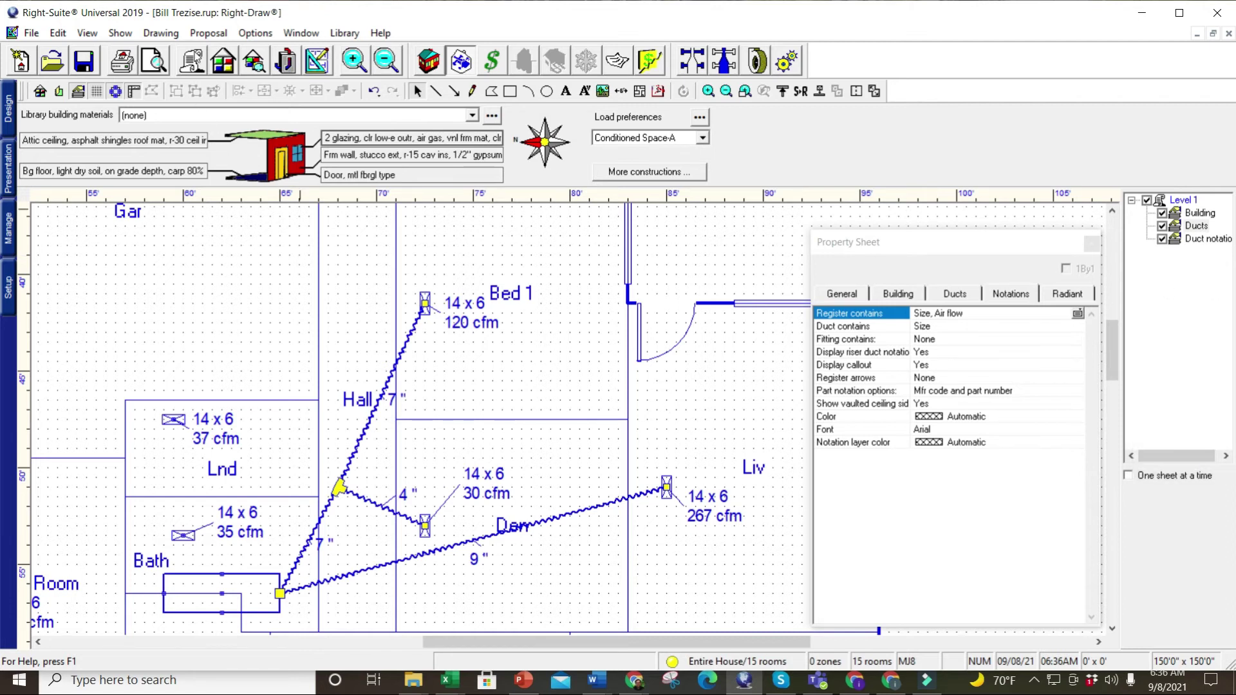
left_click(120, 33)
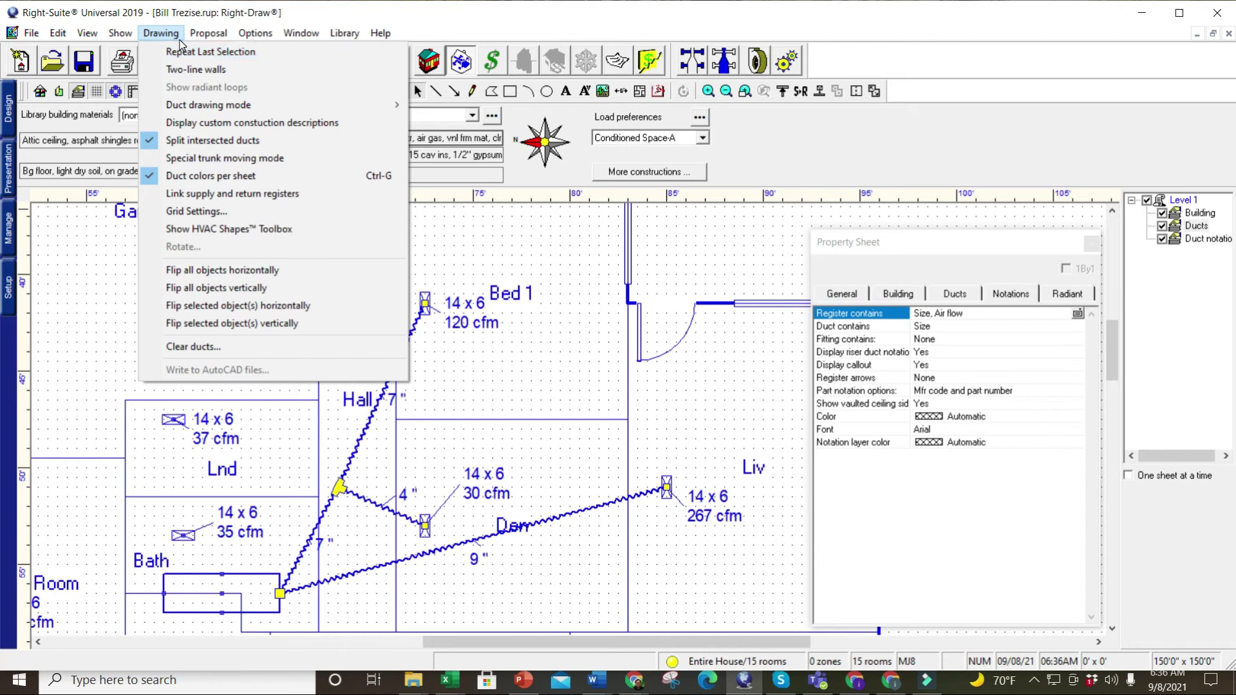
left_click(183, 229)
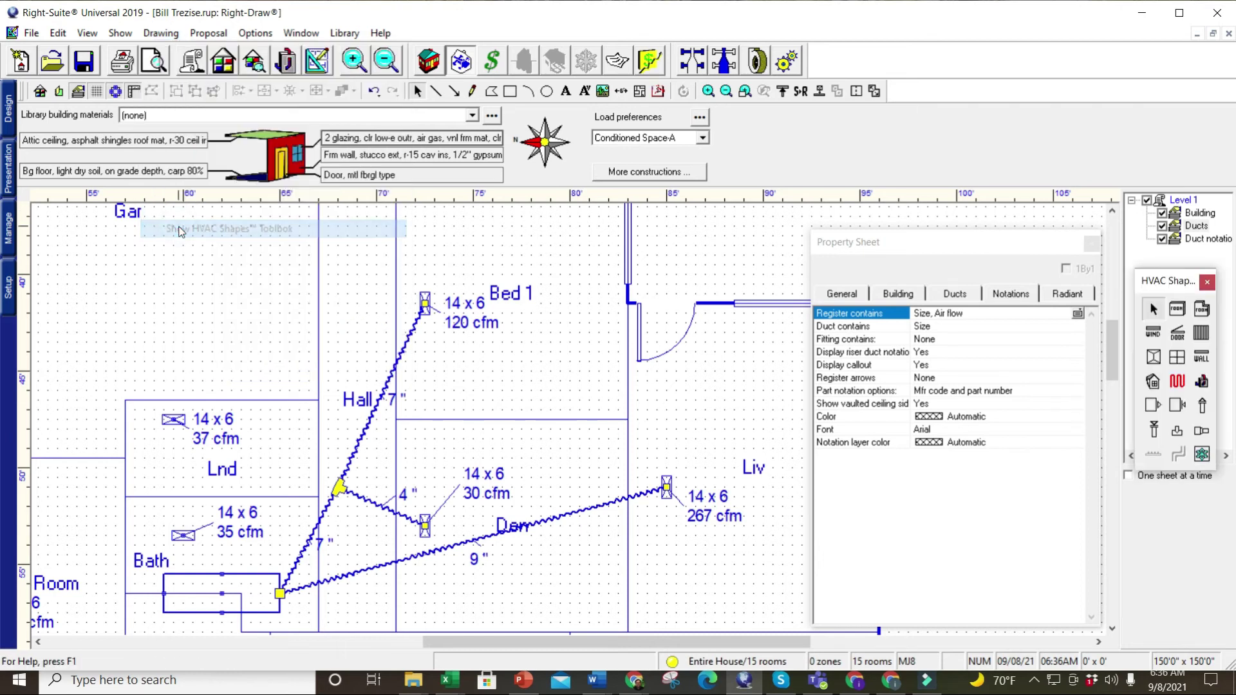
left_click(1152, 312)
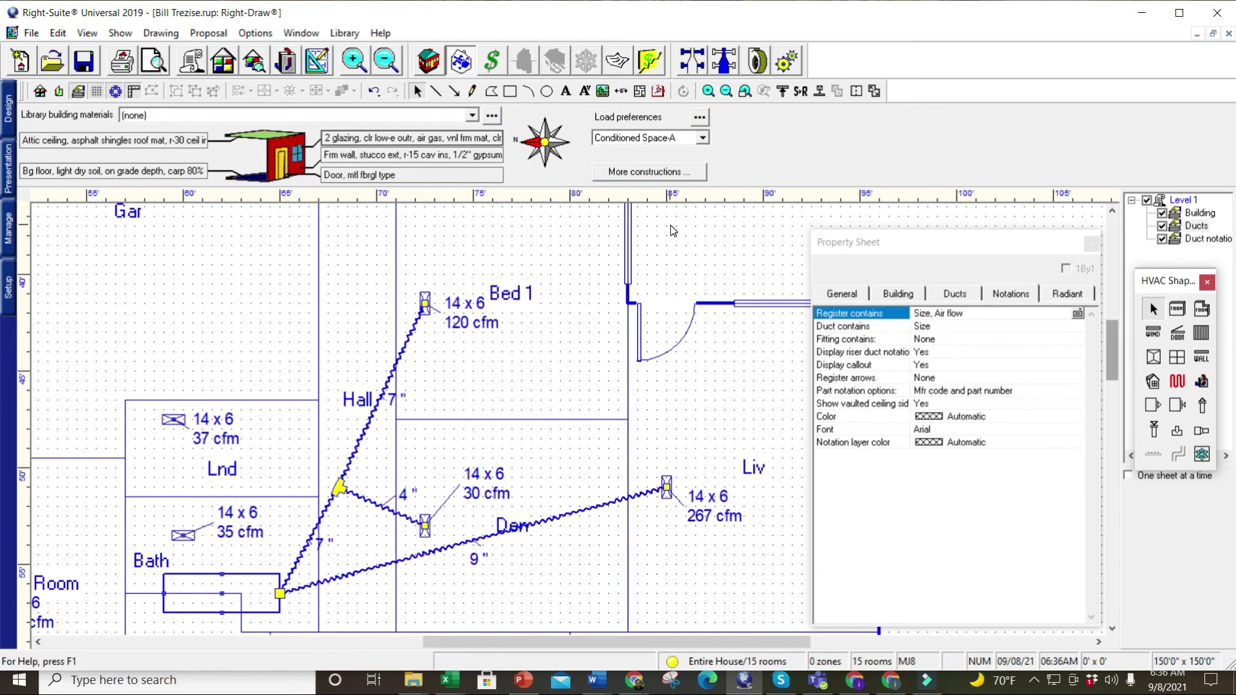
Step: Close the Property Sheet, reopen it from the Liv room and return to the drawing-level properties
left_click(1092, 243)
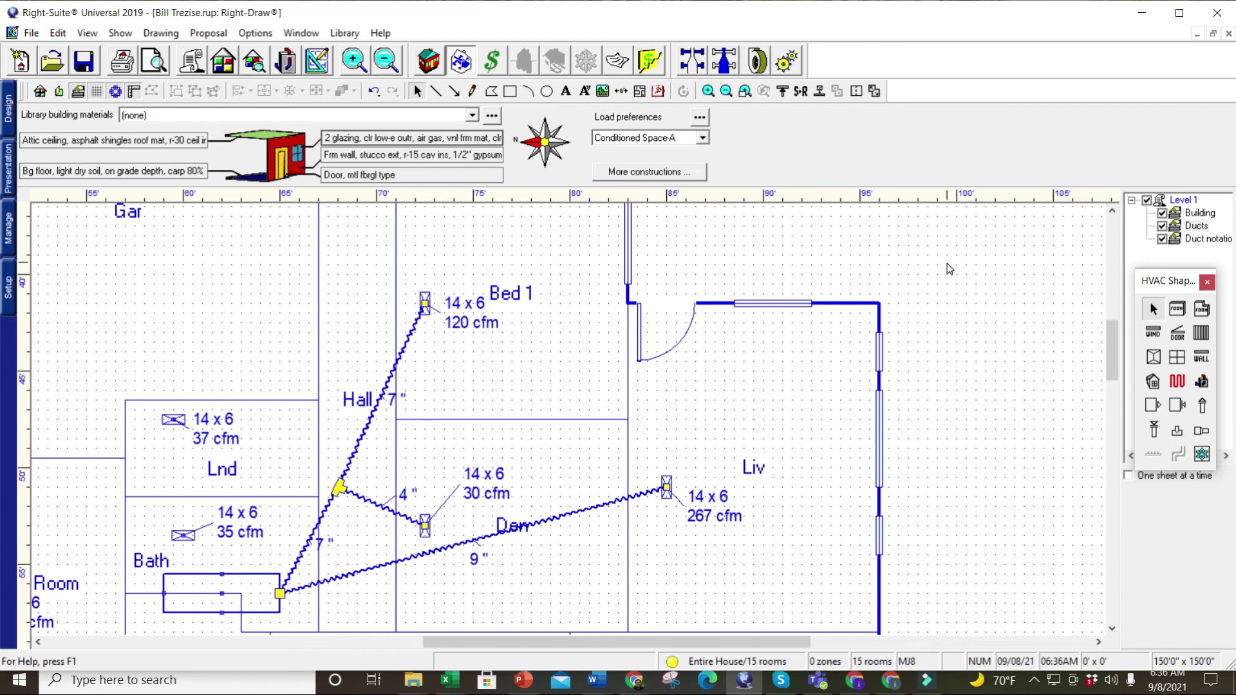
double_click(746, 385)
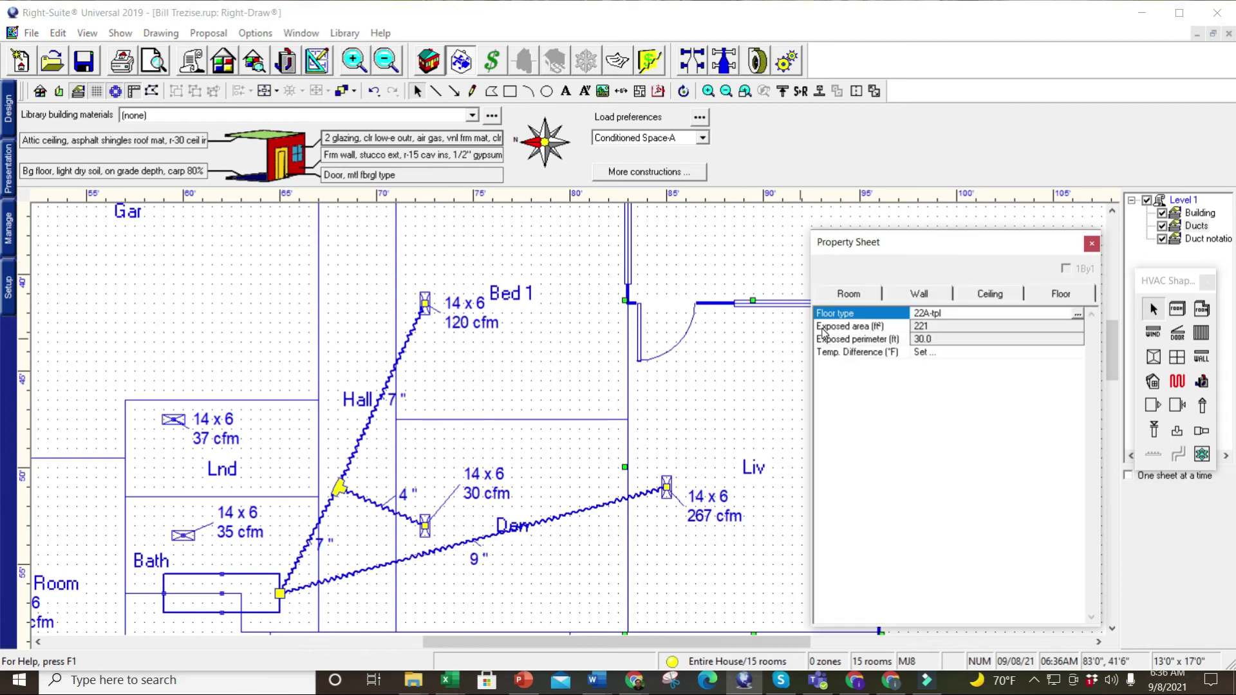
left_click(749, 245)
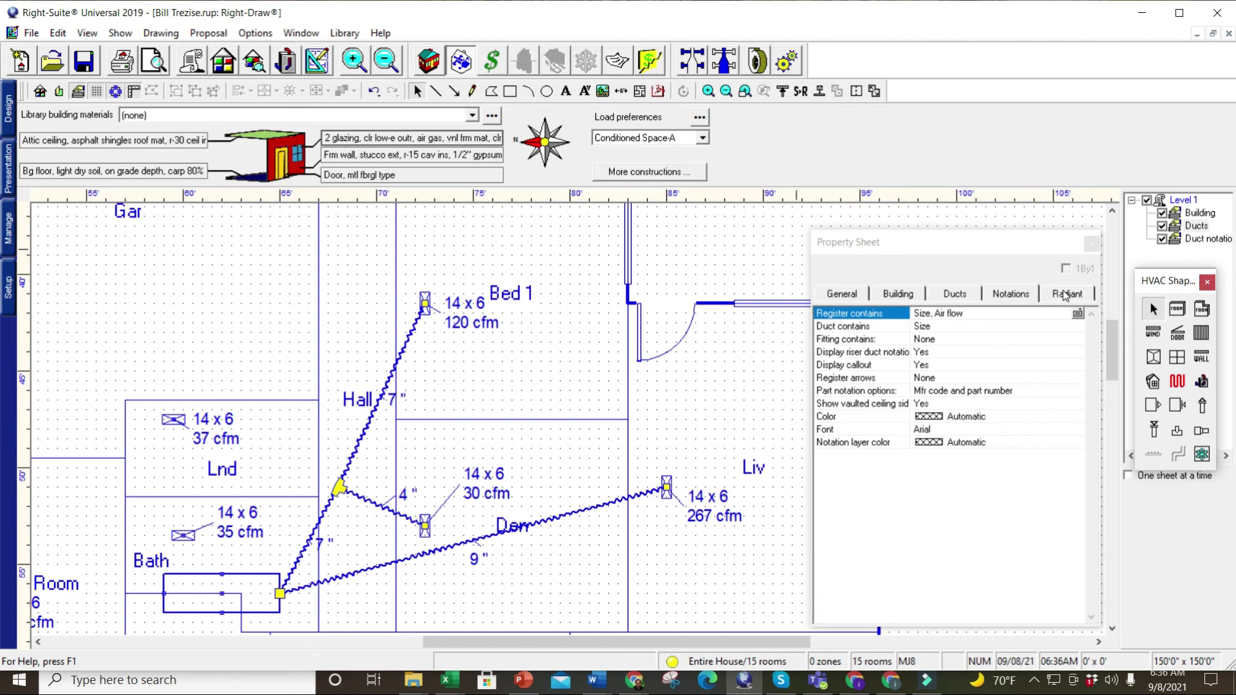
Step: Review the Liv room's Room, Wall, Ceiling and Floor properties
left_click(736, 352)
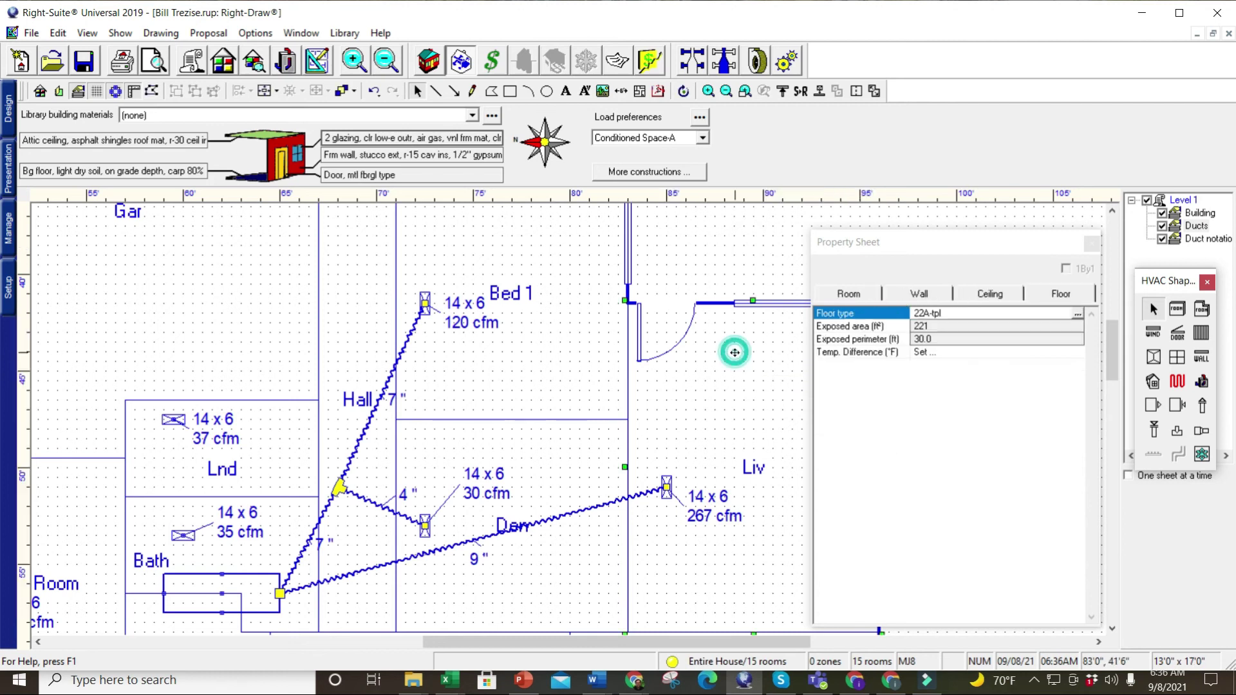
left_click(866, 297)
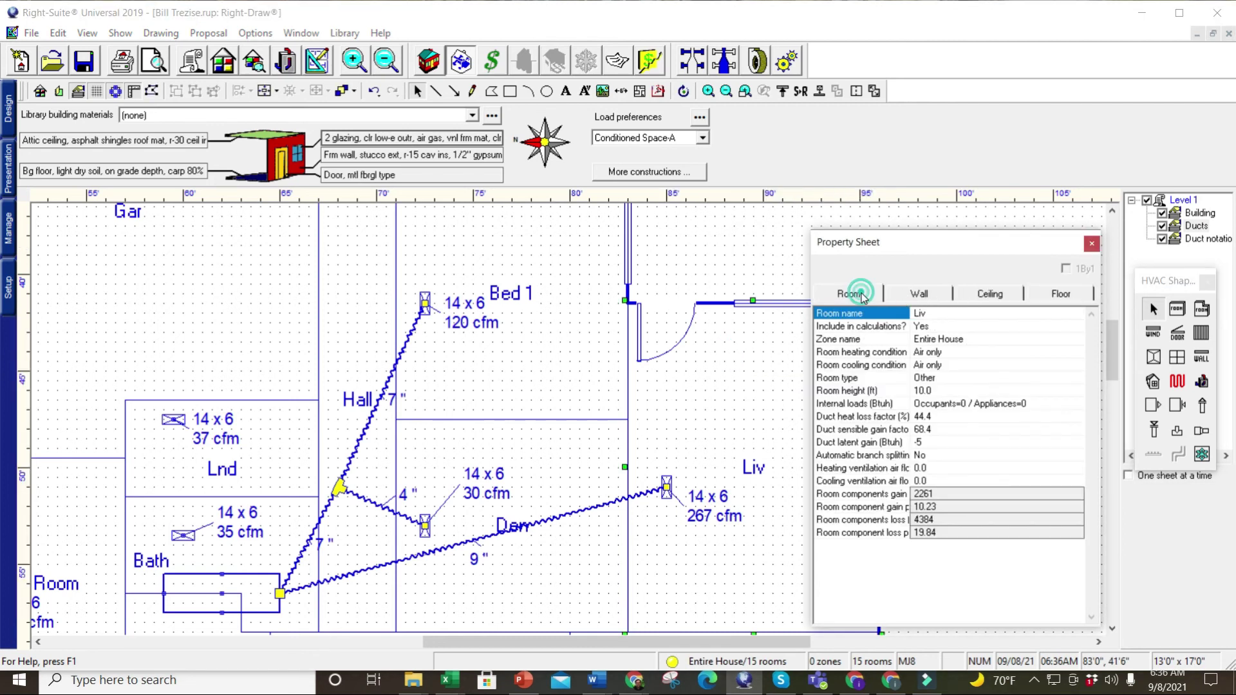
left_click(922, 295)
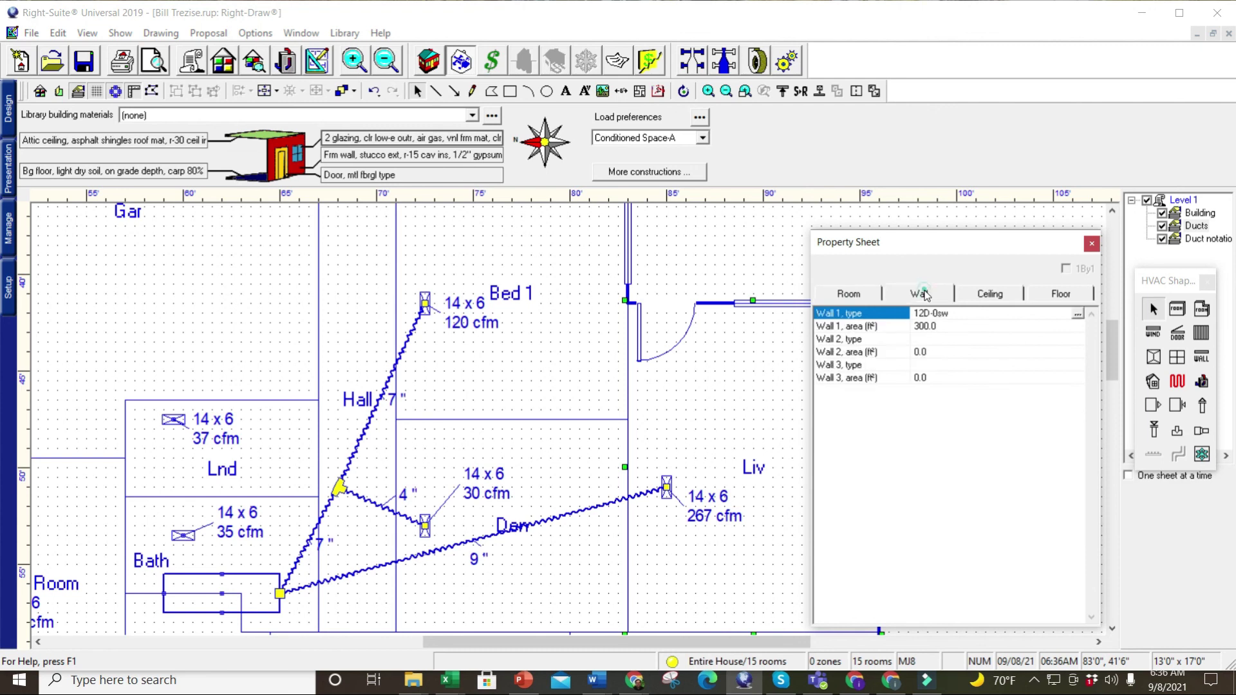
left_click(988, 297)
left_click(1048, 296)
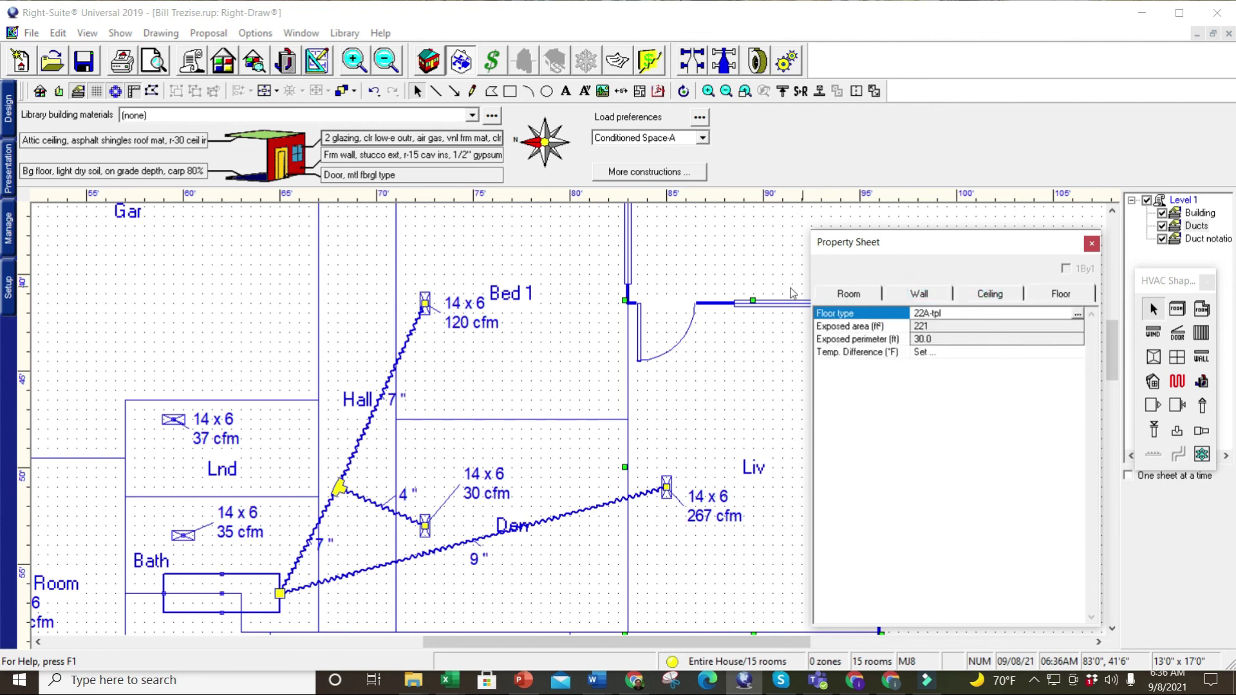